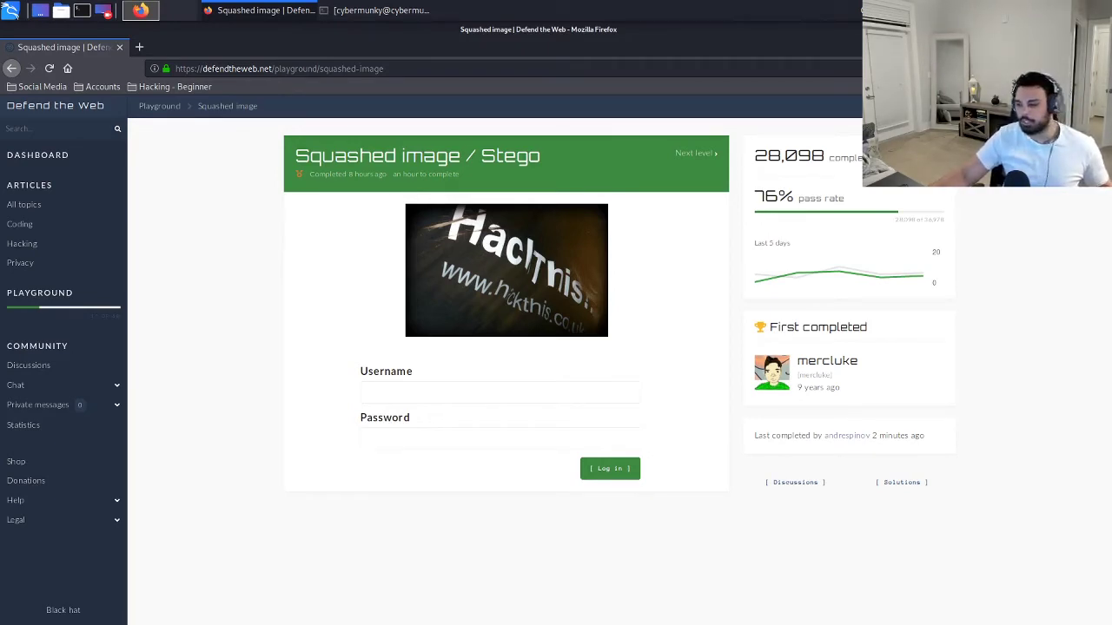
Save the HackThis challenge image from its context menu as b5.jpg in Downloads.
{"action": "right_click", "coordinate": [510, 292]}
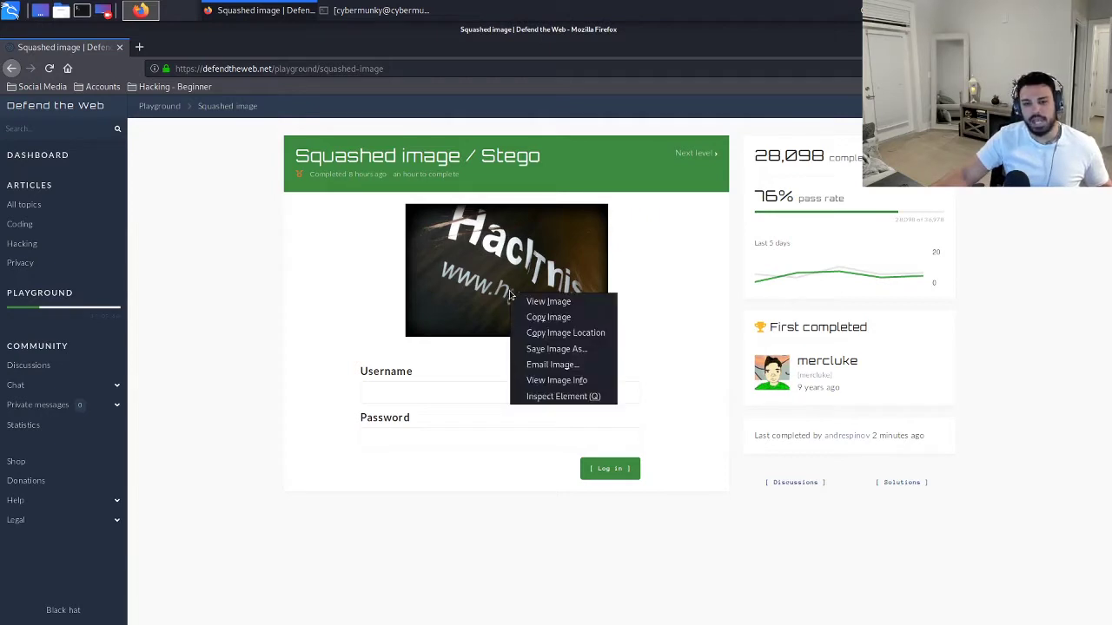
{"action": "left_click", "coordinate": [555, 349]}
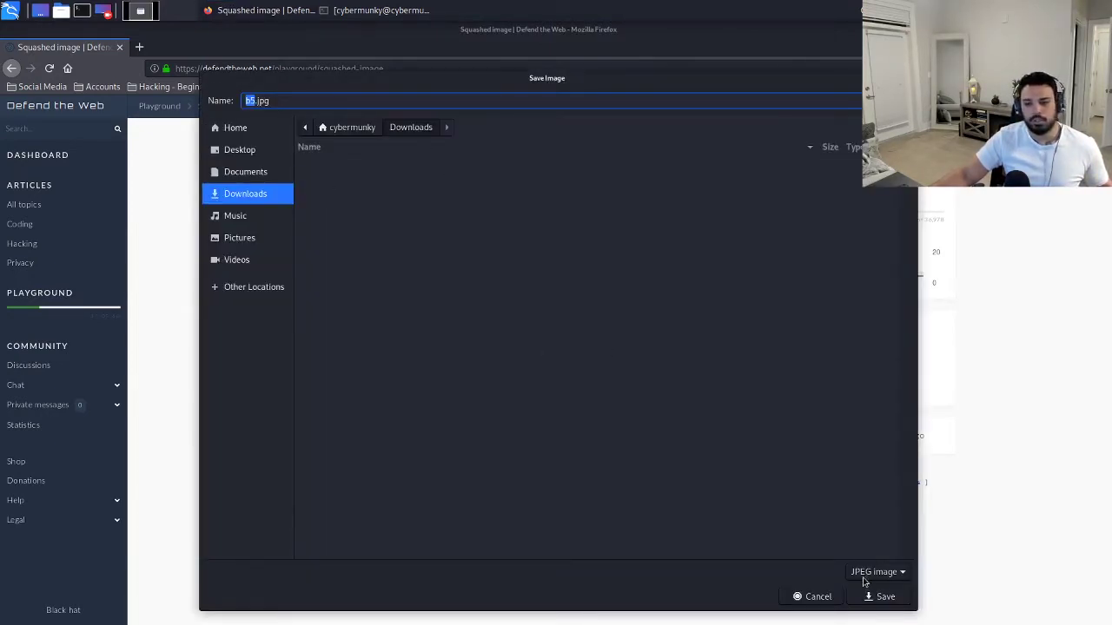
{"action": "left_click", "coordinate": [885, 597]}
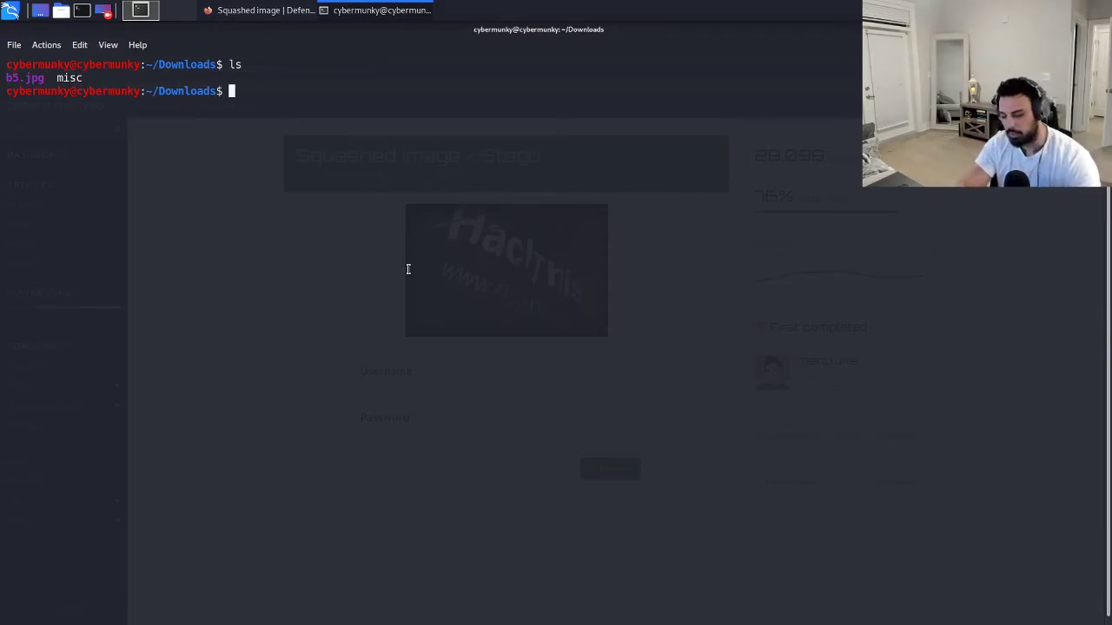
Run mv b5.jpg b5.txt to give the image a .txt extension.
{"action": "type", "text": "mv "}
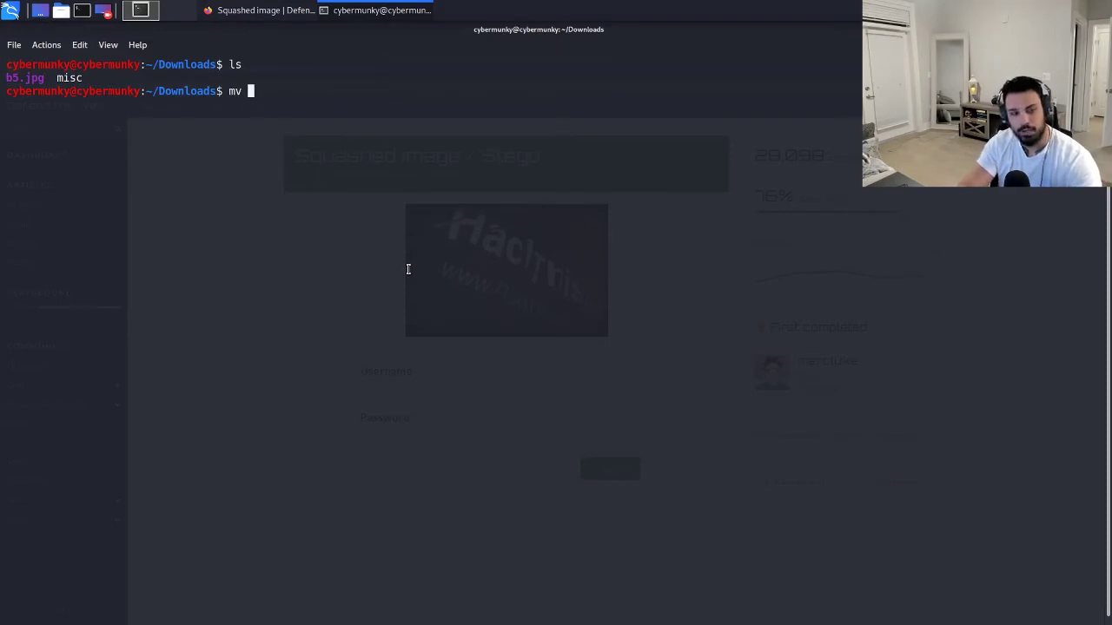
{"action": "type", "text": "b5."}
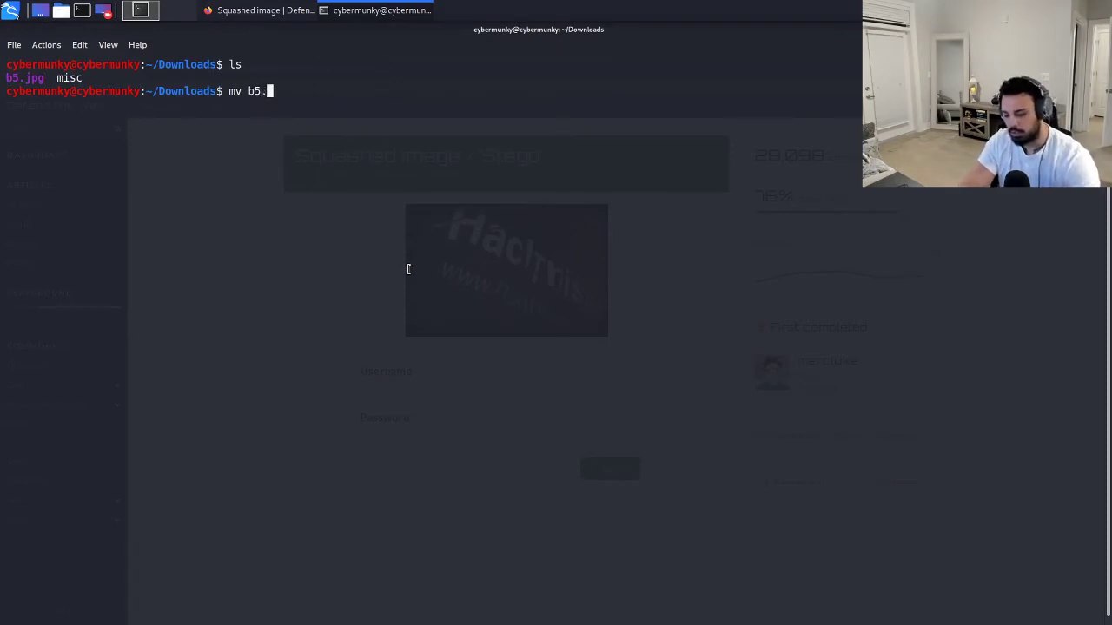
{"action": "type", "text": "jp"}
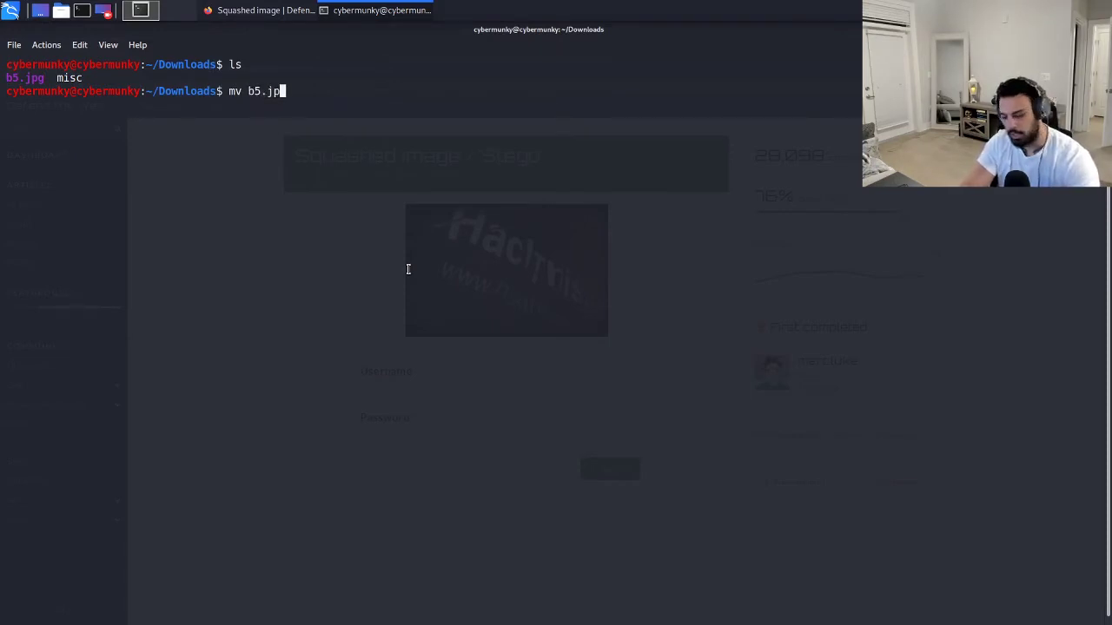
{"action": "type", "text": "g"}
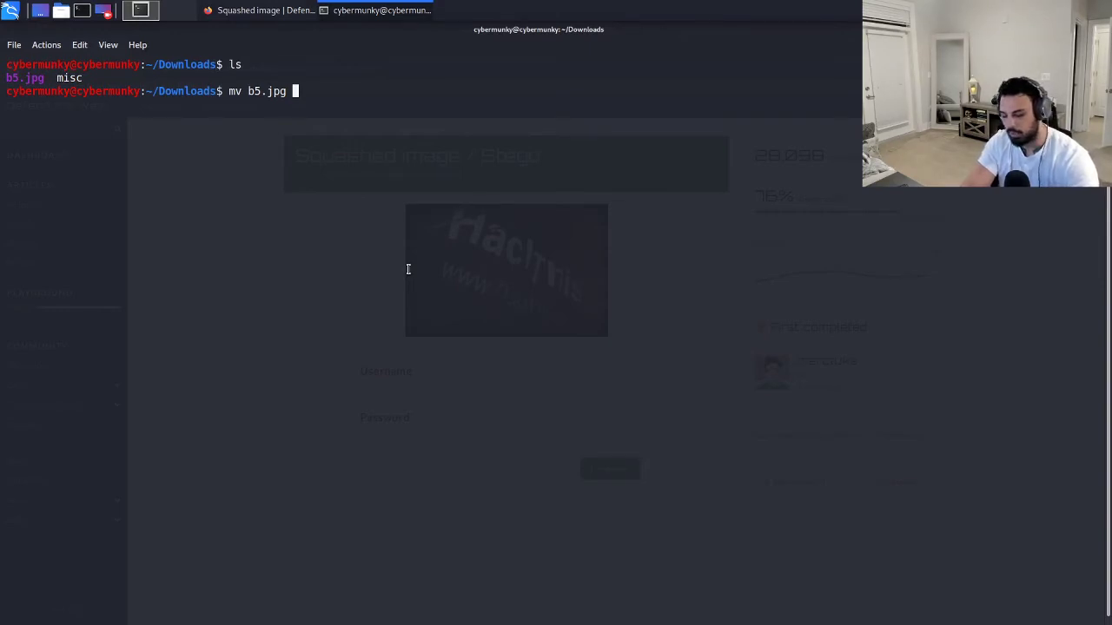
{"action": "type", "text": "b5.txt"}
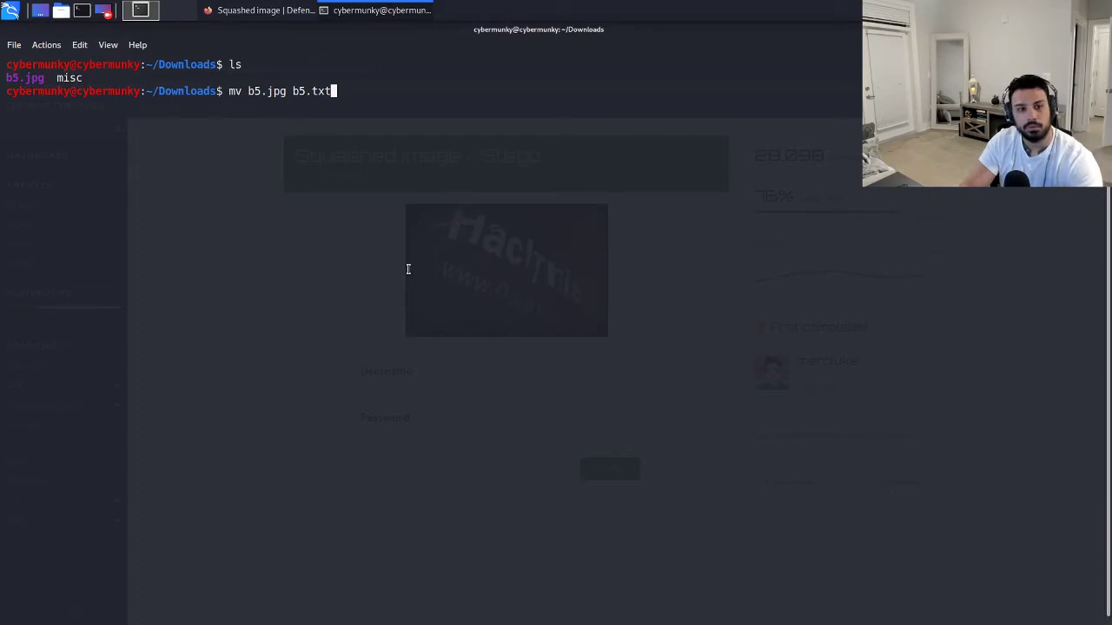
{"action": "key", "text": "Return"}
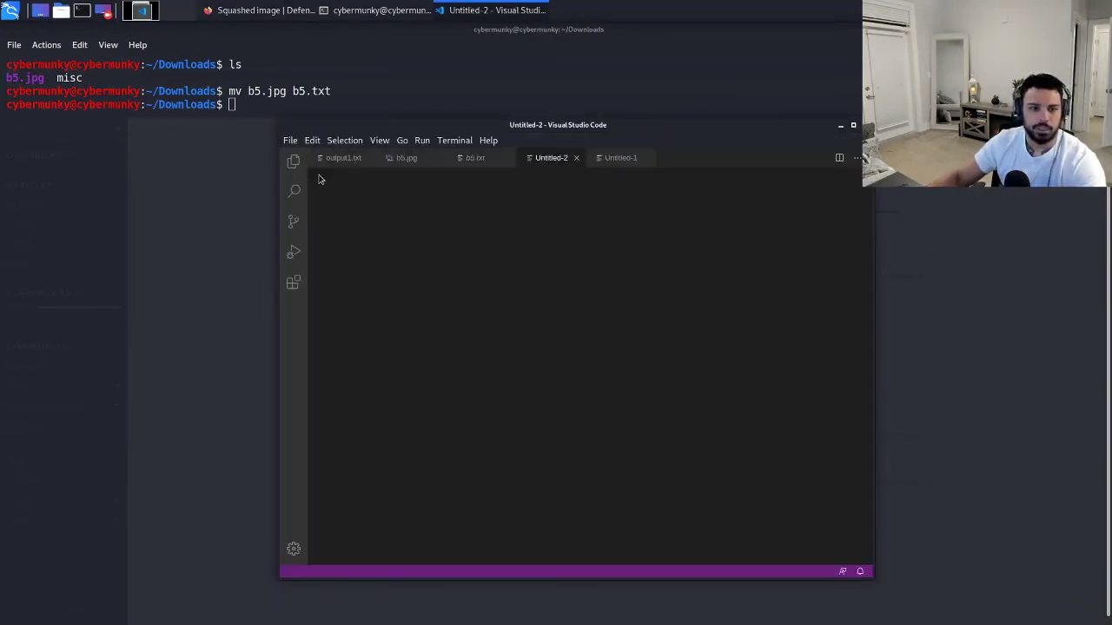
Find Open File... in VS Code's File menu to browse the Downloads folder.
{"action": "left_click", "coordinate": [290, 140]}
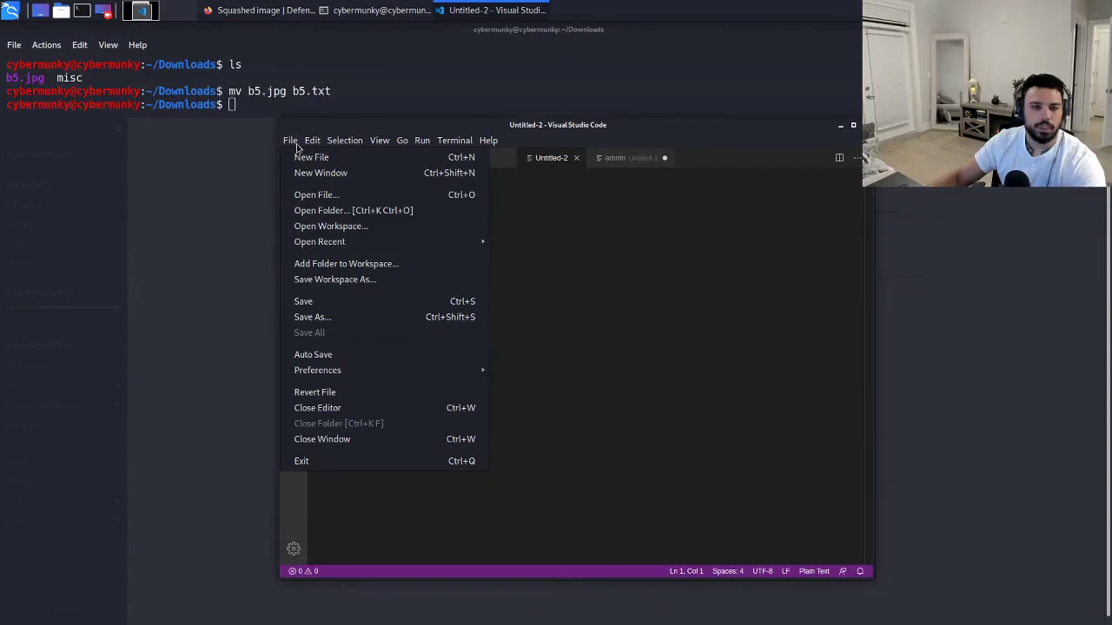
{"action": "left_click", "coordinate": [300, 156]}
{"action": "key", "text": "Right"}
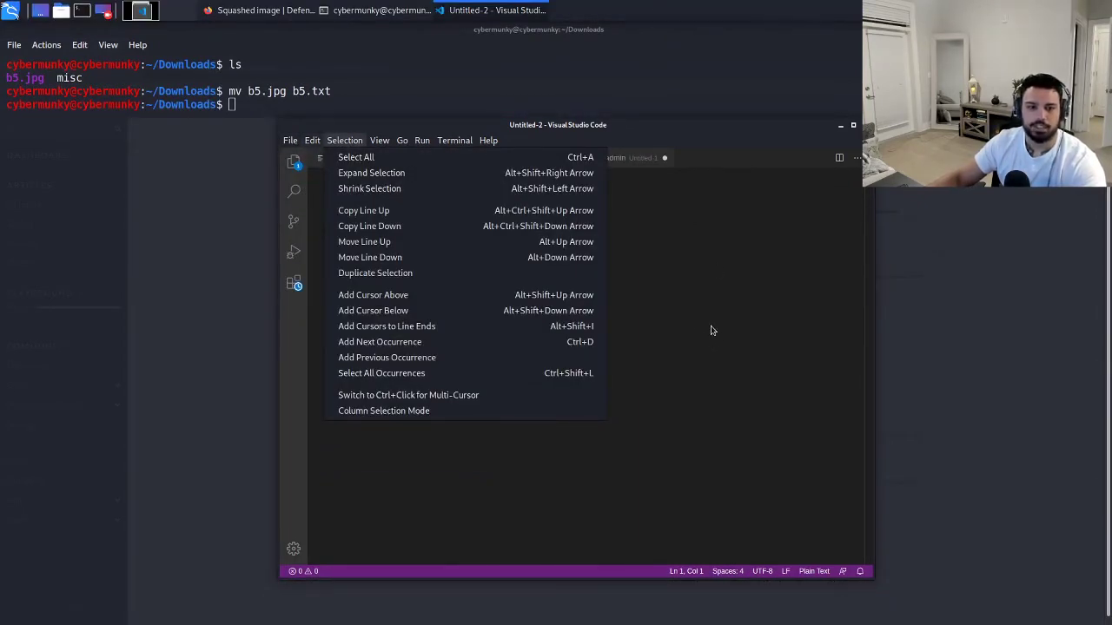
{"action": "left_click", "coordinate": [292, 144]}
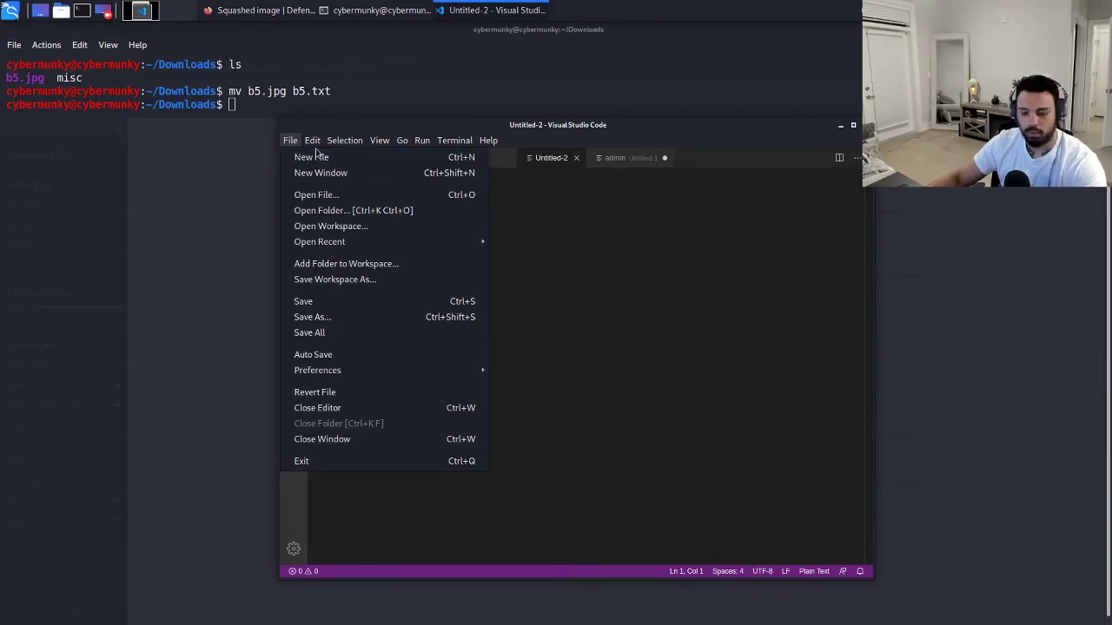
{"action": "mouse_move", "coordinate": [316, 144]}
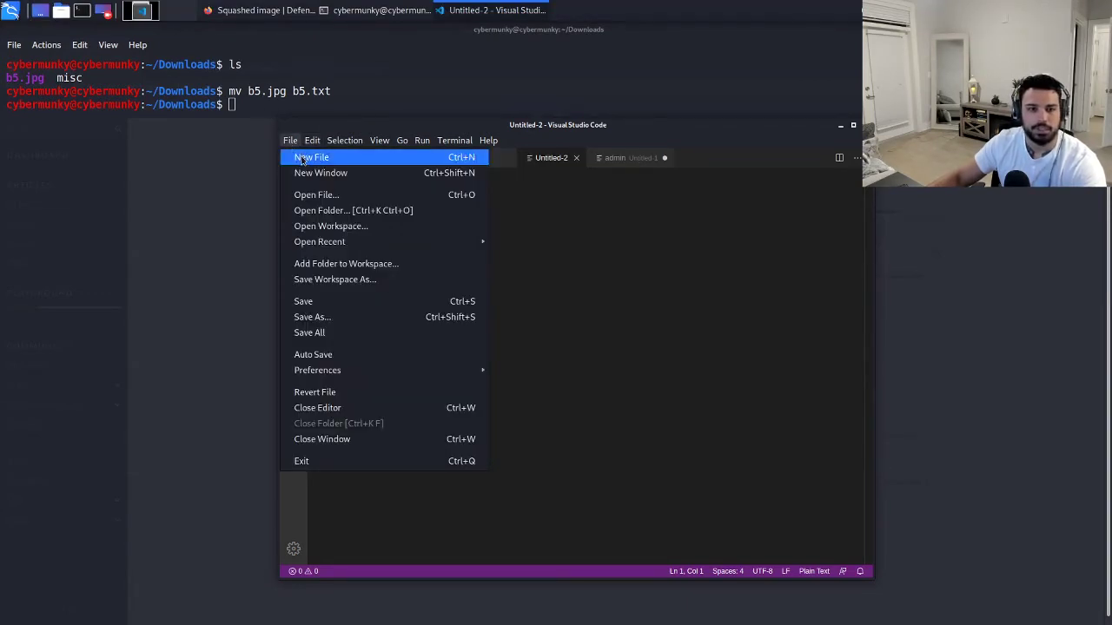
{"action": "left_click", "coordinate": [316, 196]}
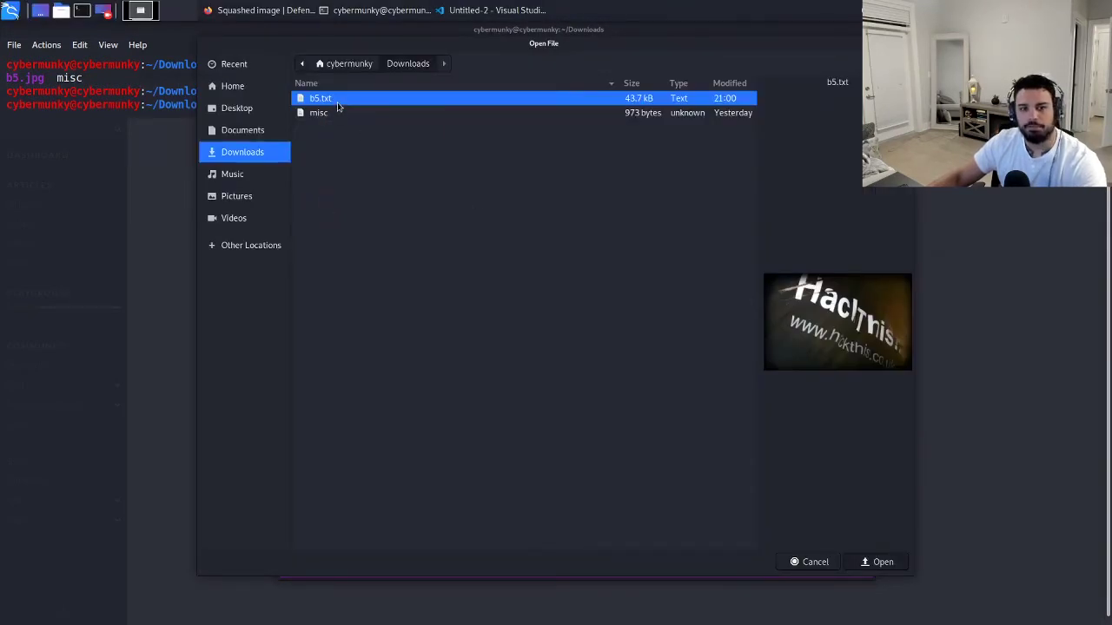
Open b5.txt in the editor and inspect the secret.txt user and pass lines at the end.
{"action": "double_click", "coordinate": [338, 106]}
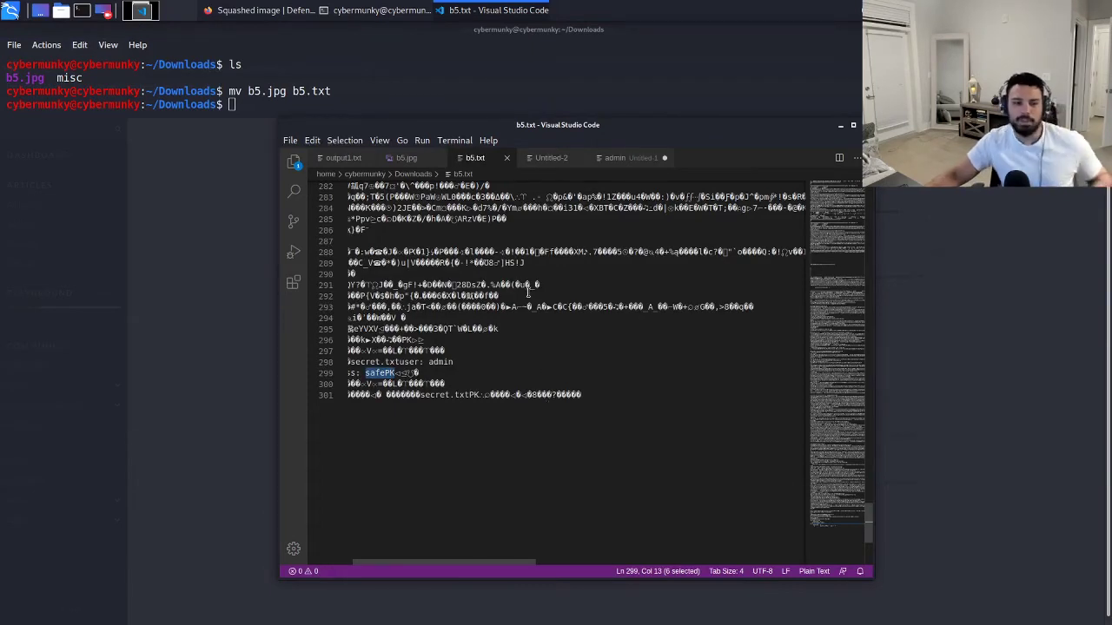
{"action": "left_click", "coordinate": [602, 363]}
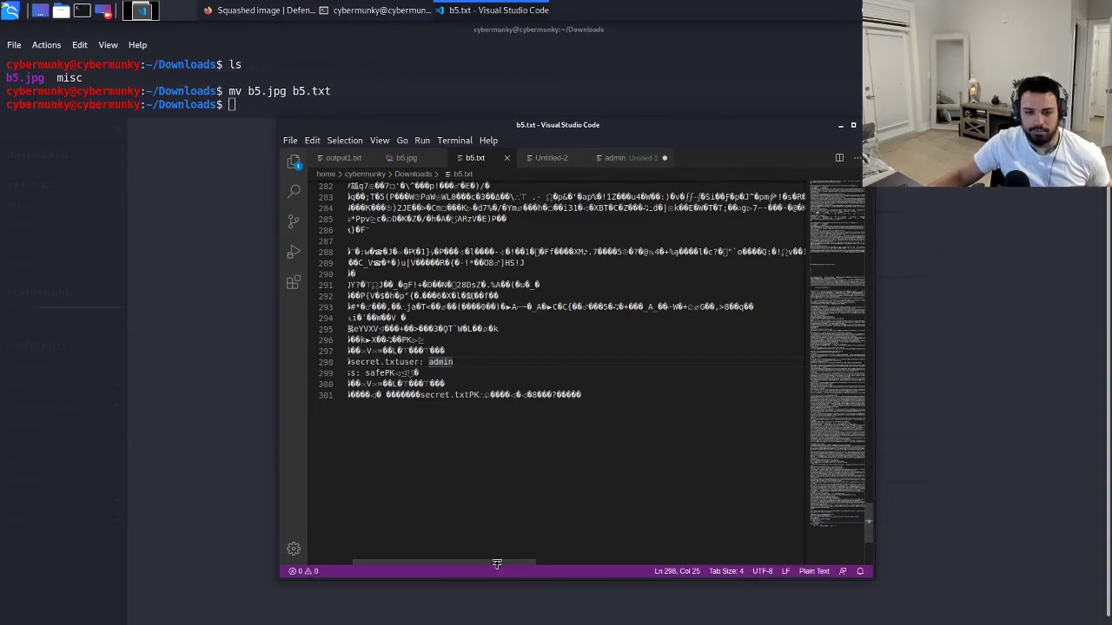
{"action": "left_click_drag", "start_coordinate": [497, 563], "coordinate": [426, 564]}
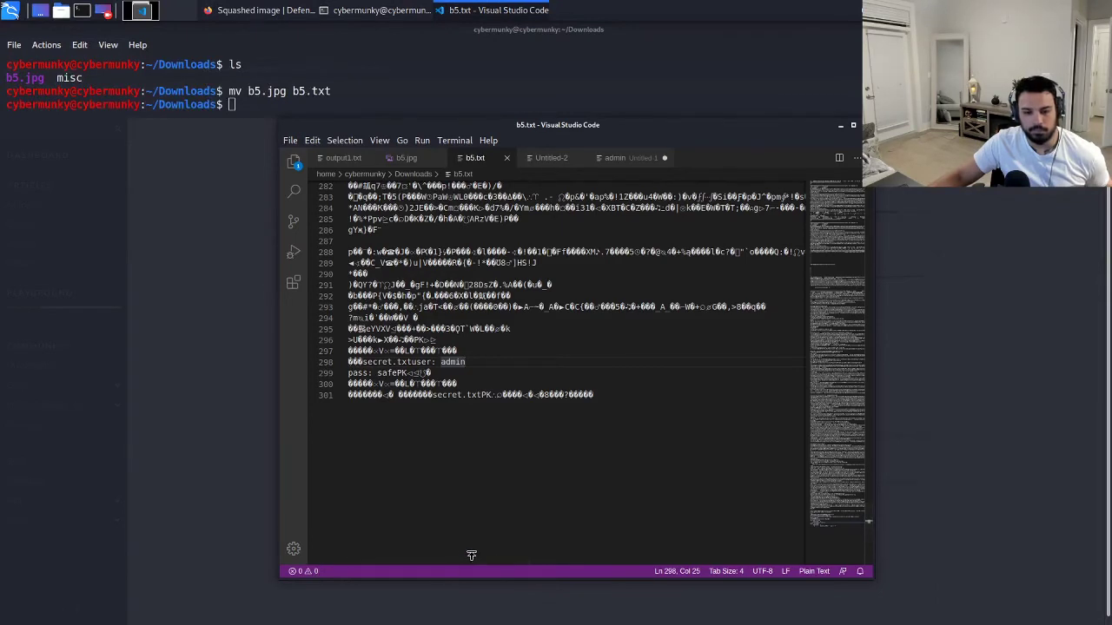
{"action": "key", "text": "Left"}
{"action": "key", "text": "Left"}
{"action": "key", "text": "Left"}
{"action": "key", "text": "Left"}
{"action": "key", "text": "Left"}
{"action": "key", "text": "Left"}
{"action": "key", "text": "Left"}
{"action": "key", "text": "Left"}
{"action": "key", "text": "Left"}
{"action": "key", "text": "Left"}
{"action": "key", "text": "Left"}
{"action": "key", "text": "Left"}
{"action": "key", "text": "Left"}
{"action": "key", "text": "Left"}
{"action": "key", "text": "Left"}
{"action": "key", "text": "Left"}
{"action": "key", "text": "Left"}
{"action": "key", "text": "Left"}
{"action": "key", "text": "Left"}
{"action": "key", "text": "Left"}
{"action": "key", "text": "Left"}
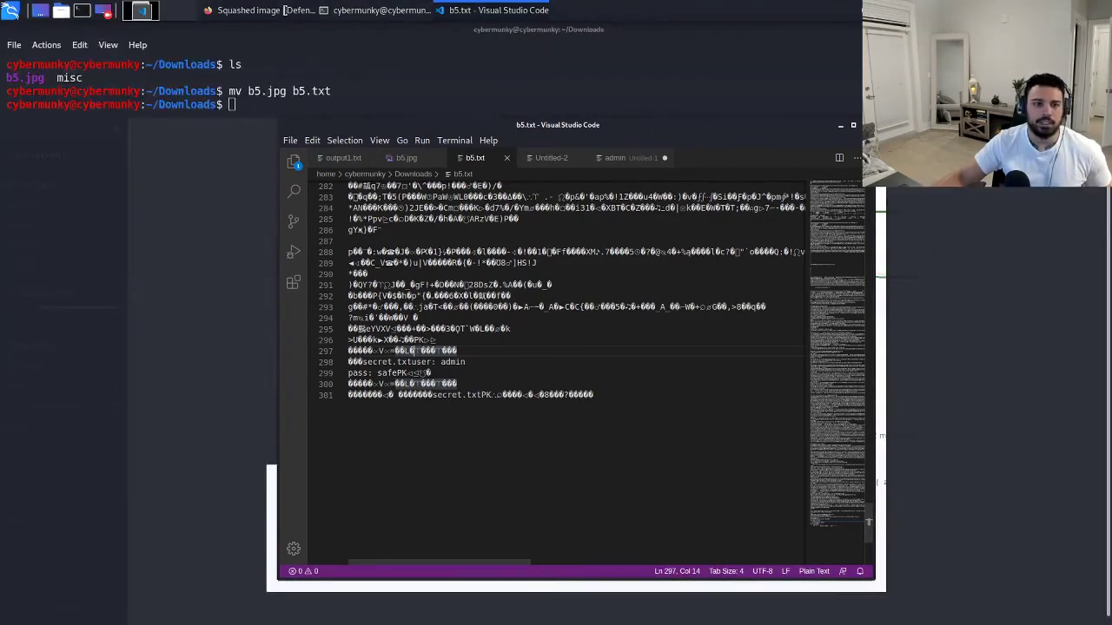
Back in Firefox, enter admin as username and the recovered password in the login form.
{"action": "left_click", "coordinate": [283, 10]}
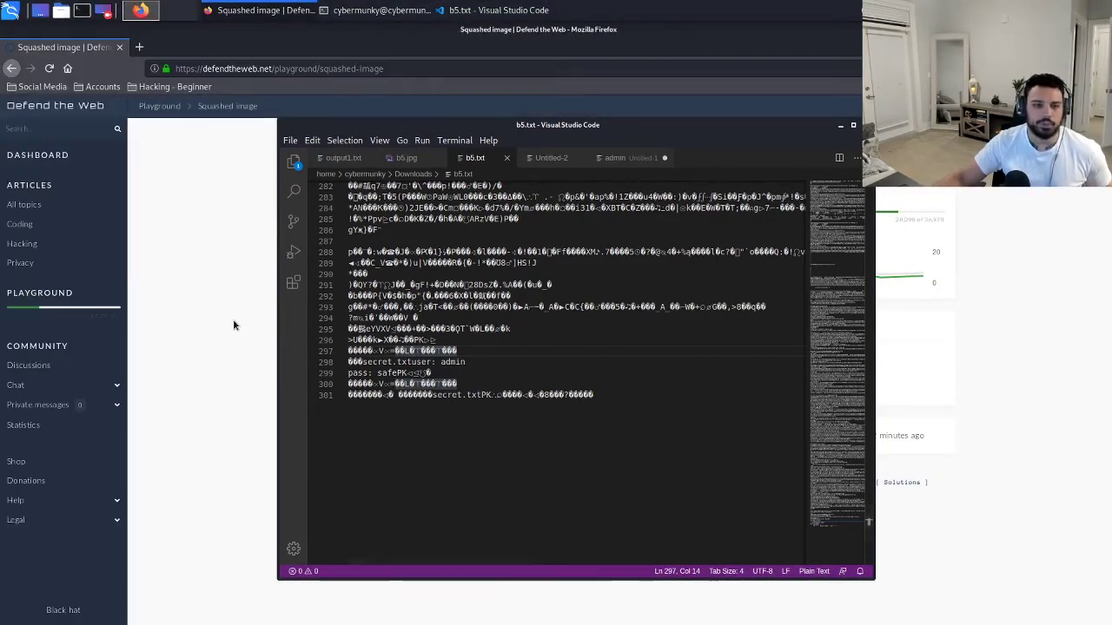
{"action": "left_click", "coordinate": [840, 129]}
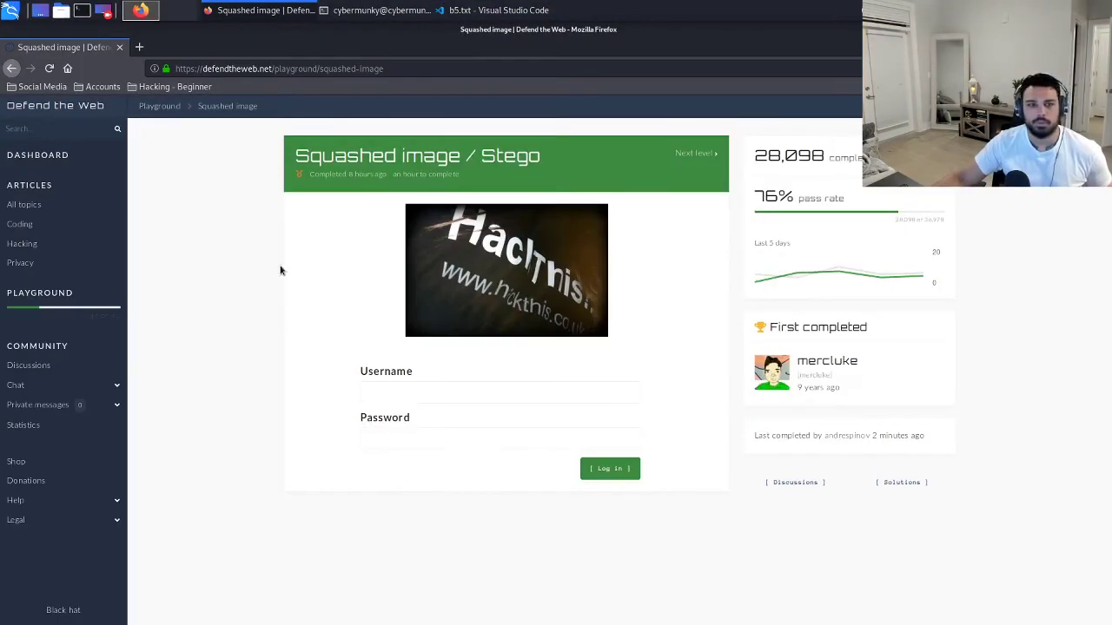
{"action": "left_click", "coordinate": [425, 392]}
{"action": "type", "text": "admin"}
{"action": "key", "text": "Tab"}
{"action": "type", "text": "pass12"}
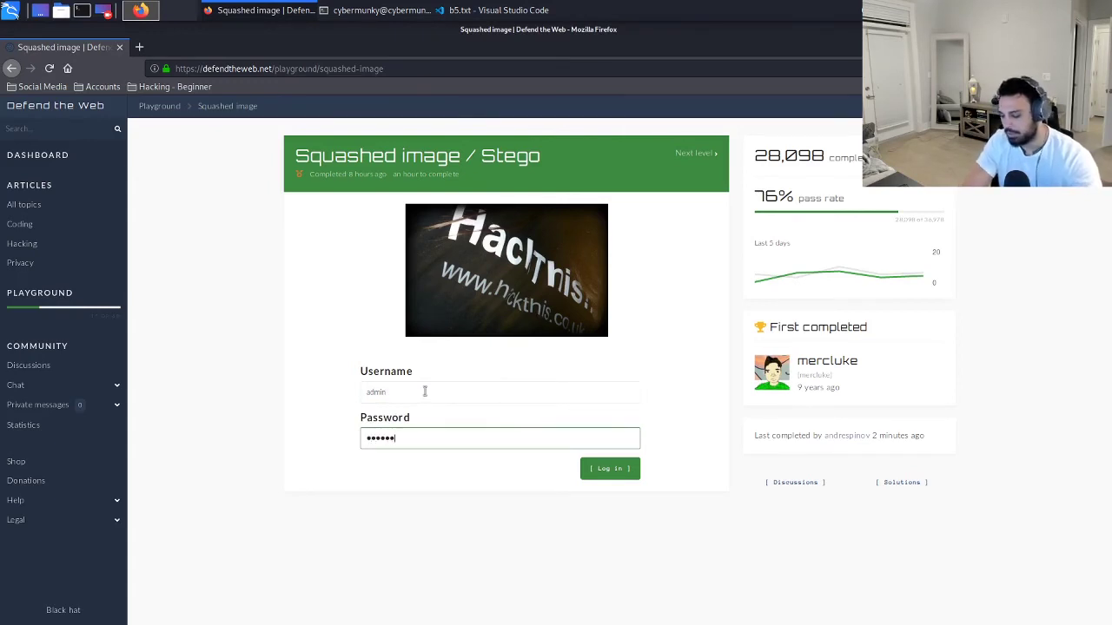
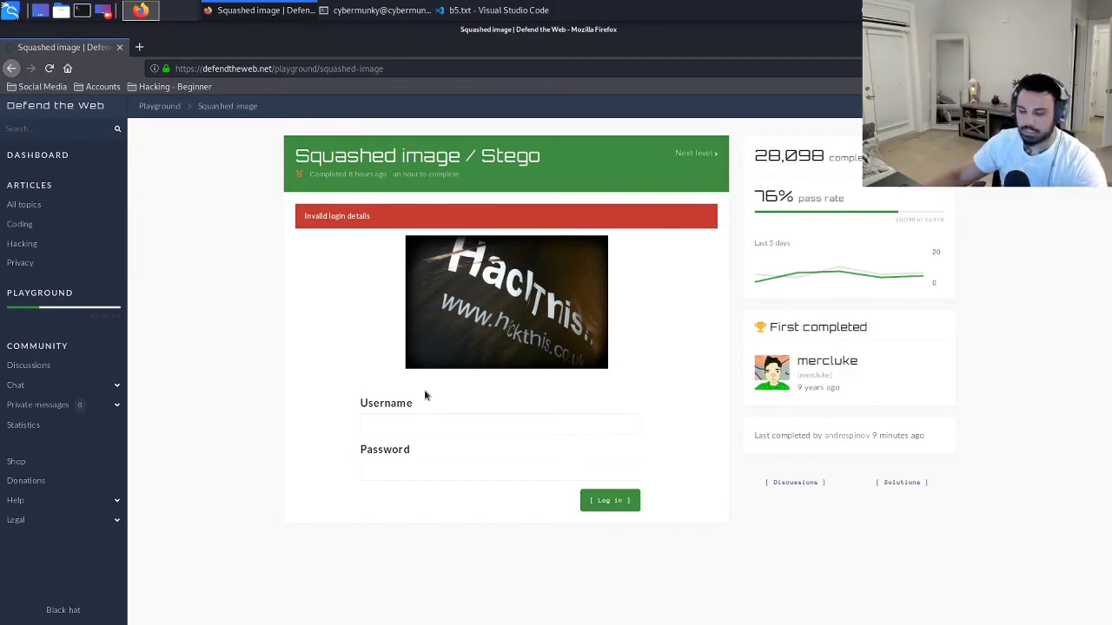
Enter 'admin' in the Username field of the Squashed image login form.
{"action": "left_click", "coordinate": [405, 424]}
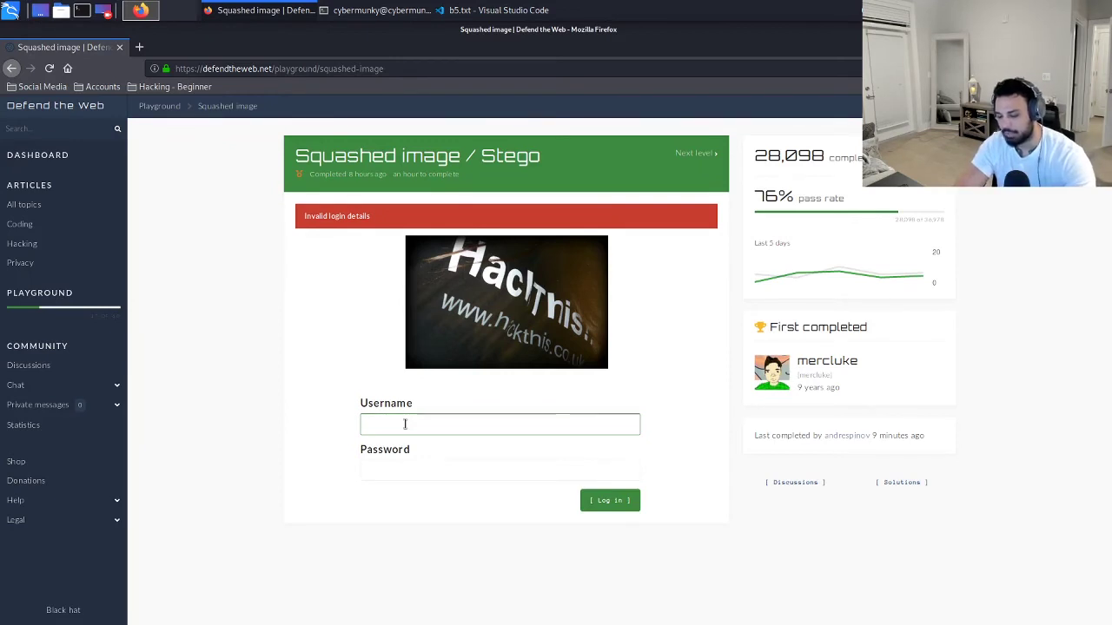
{"action": "type", "text": "admin"}
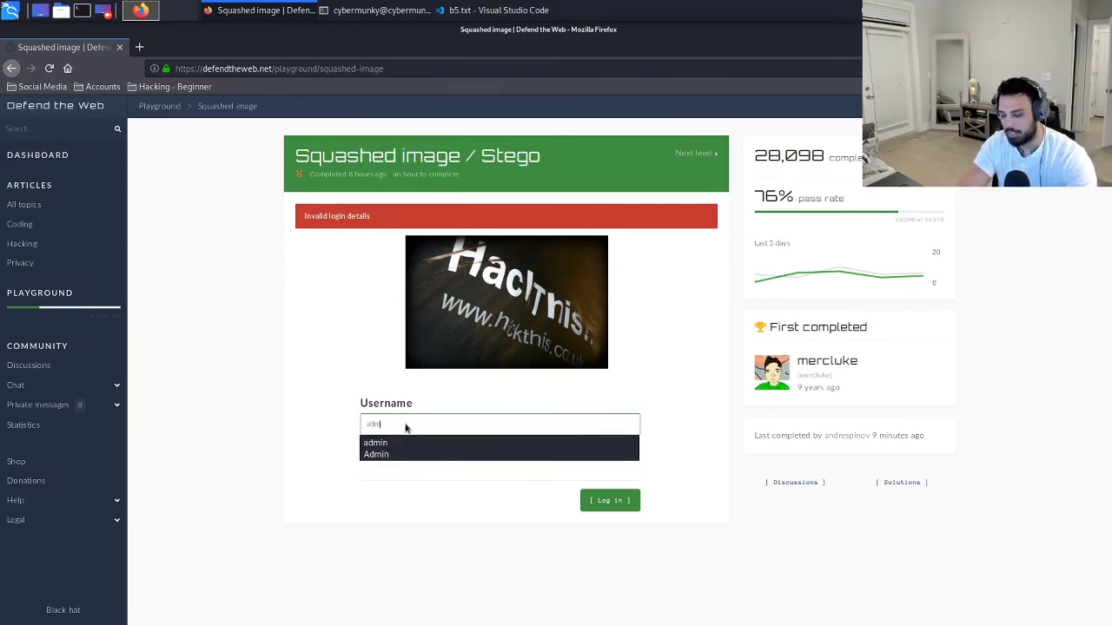